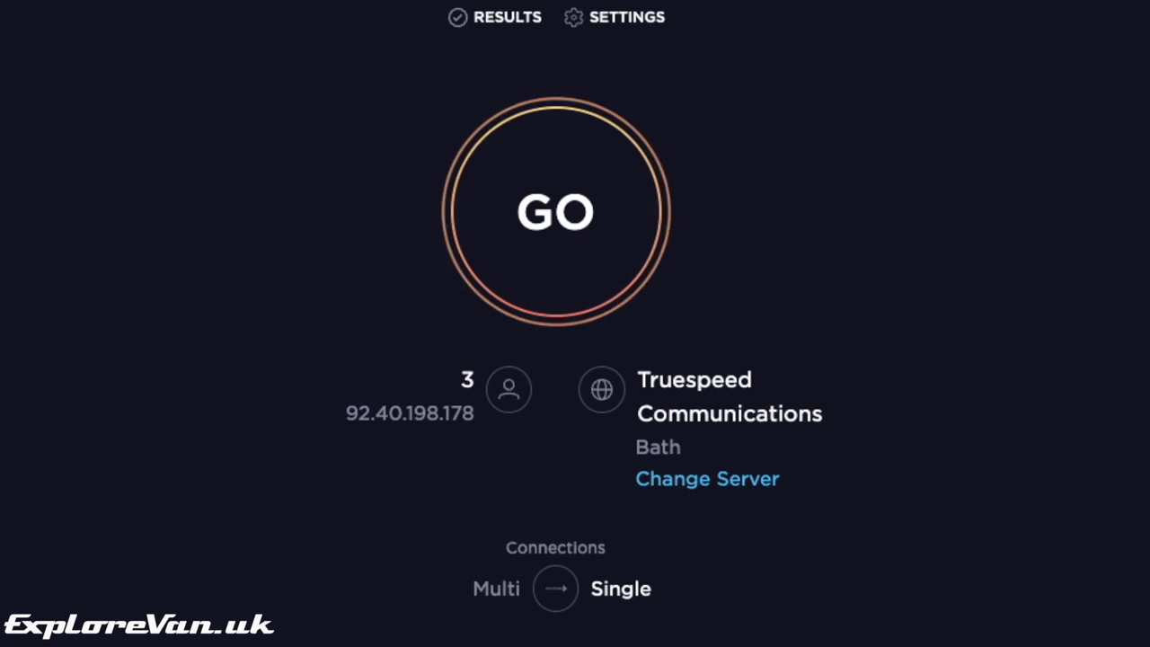
# Run an internet speed test, and examine the Service mode options in the router's SIM card settings.
pyautogui.click(521, 210)
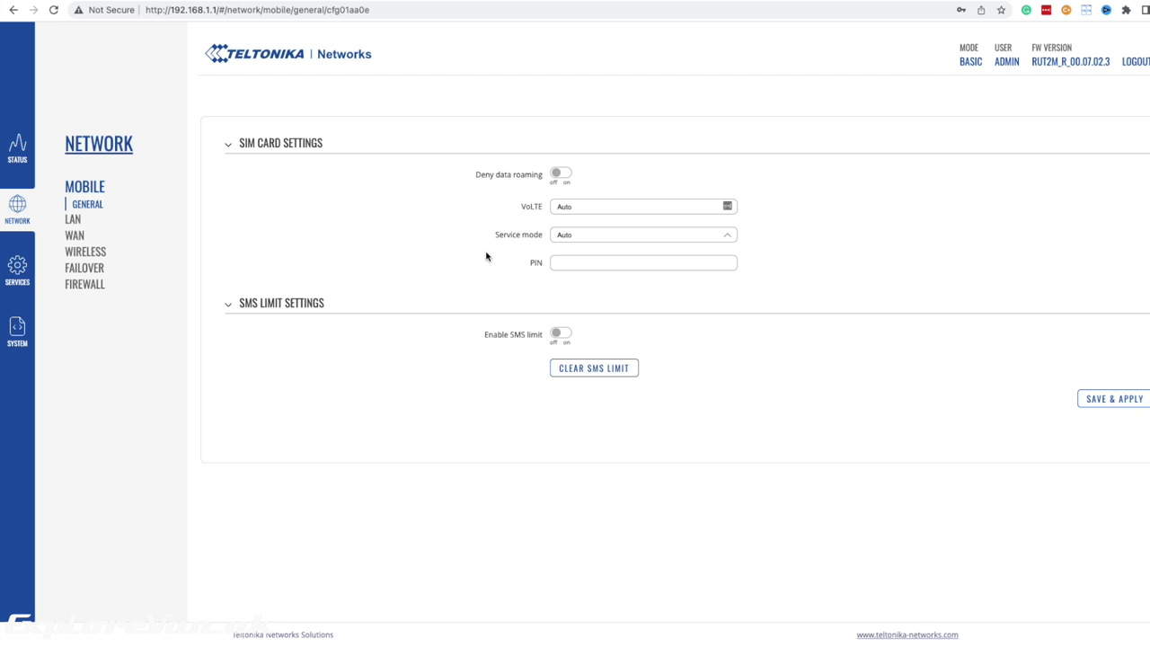
pyautogui.click(634, 236)
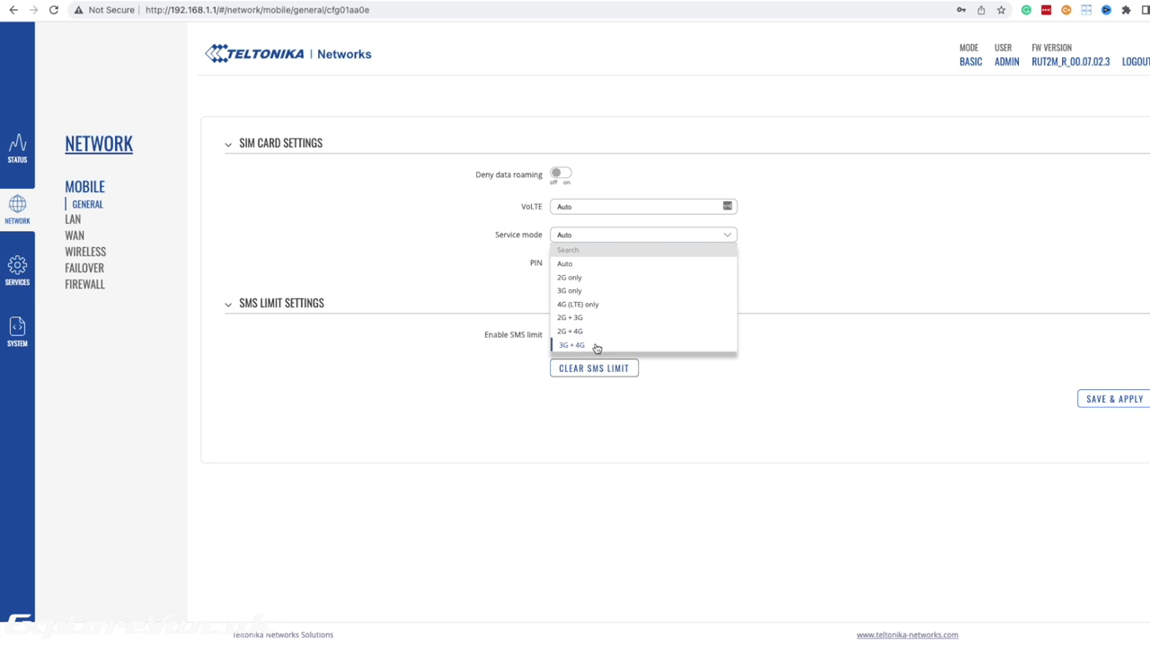
pyautogui.click(865, 267)
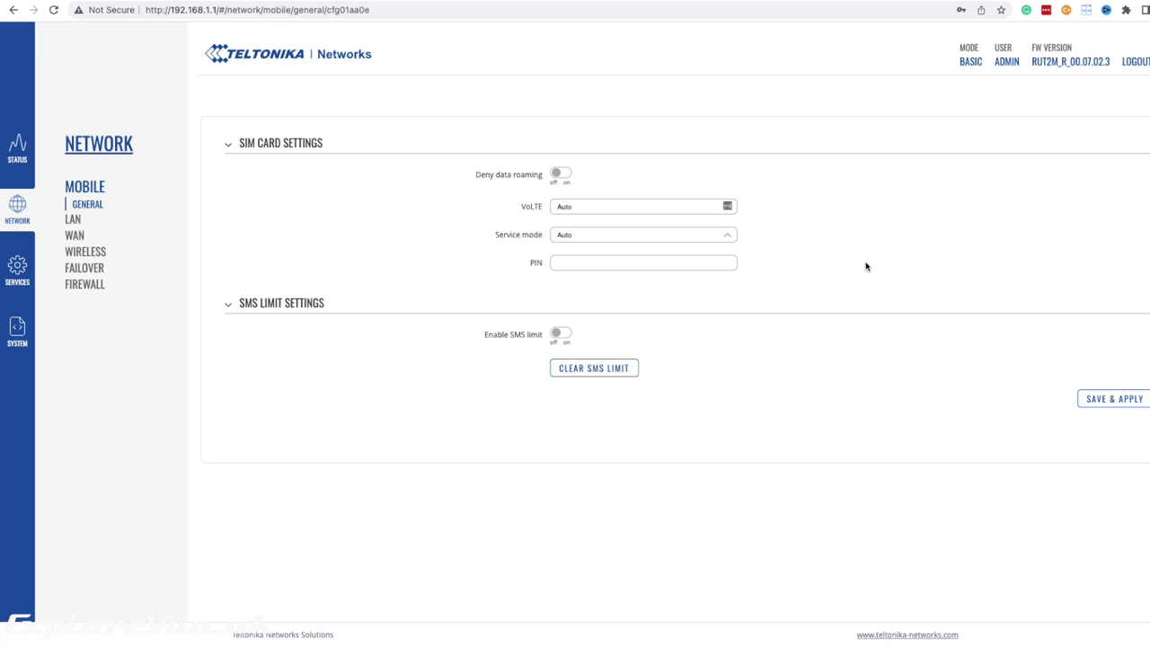
# Switch the router's configuration mode to Advanced and set the SIM card's band selection to Manual.
pyautogui.click(978, 61)
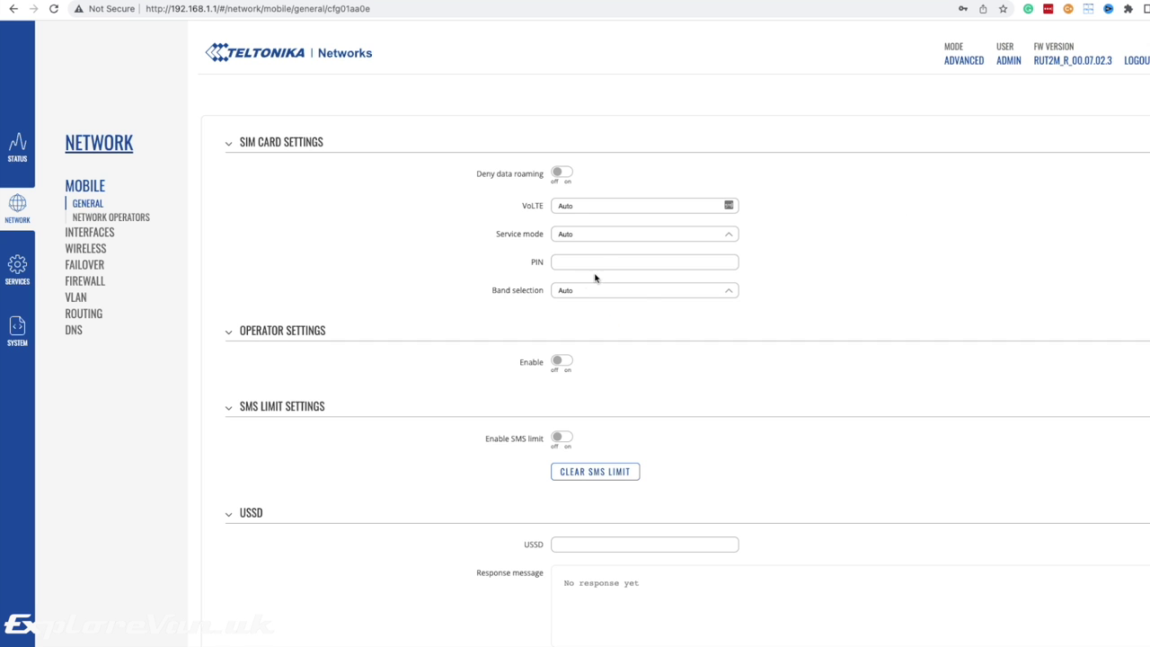
pyautogui.click(727, 294)
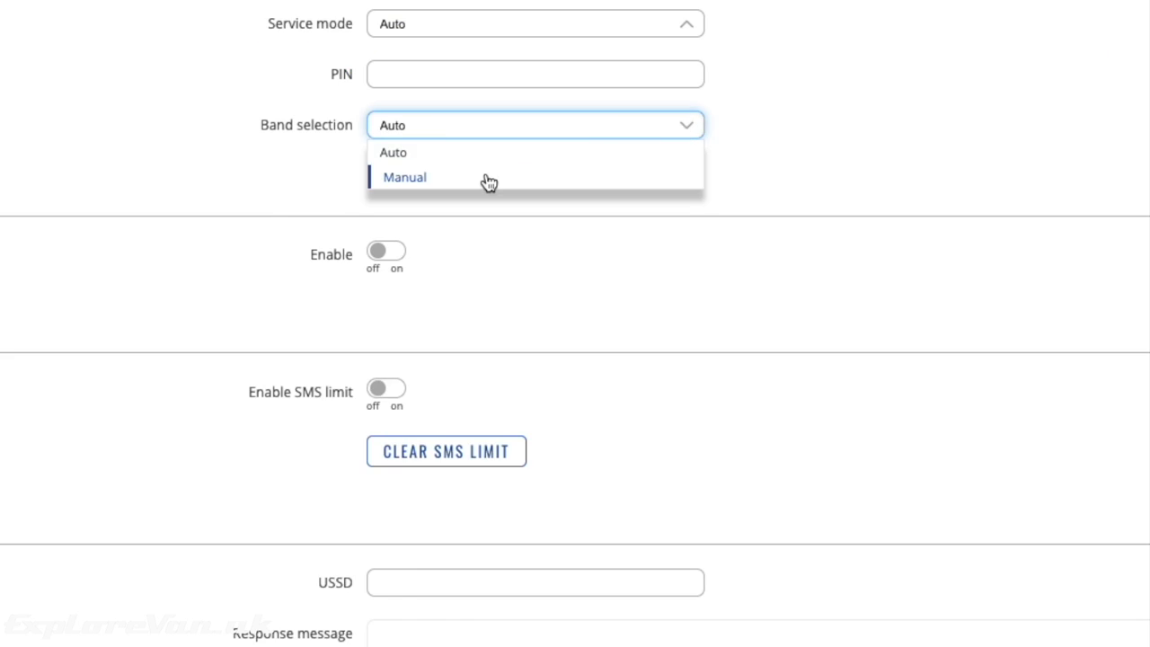
pyautogui.click(488, 182)
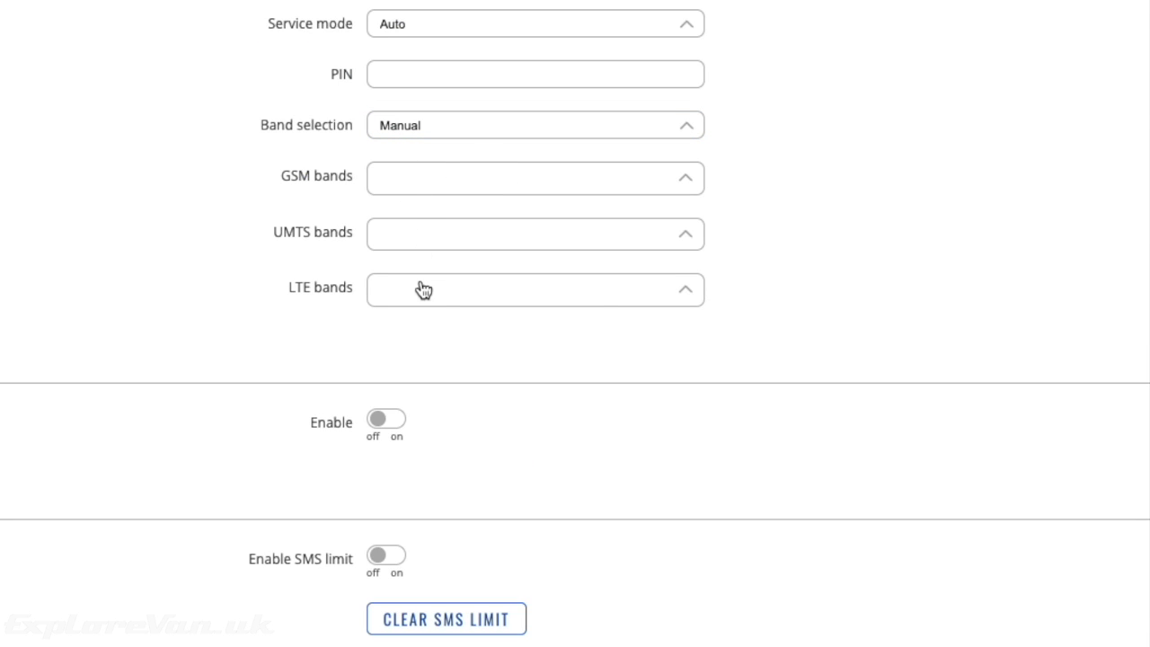
# Restrict the SIM card's LTE bands to B1 and apply the settings.
pyautogui.click(683, 290)
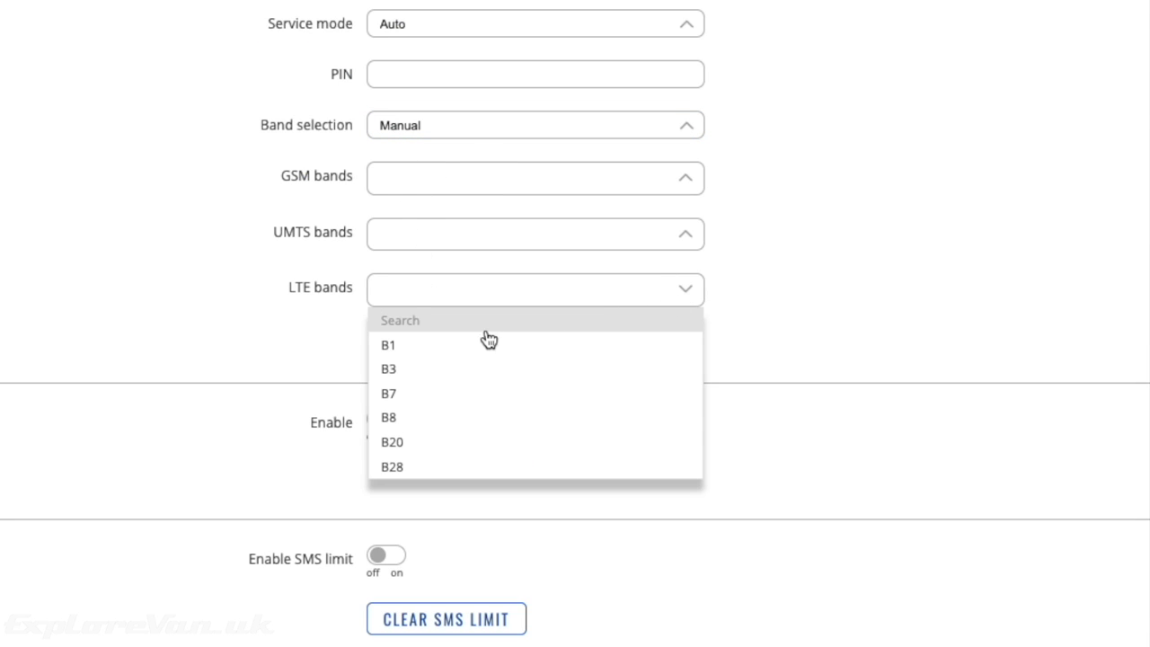
pyautogui.click(423, 347)
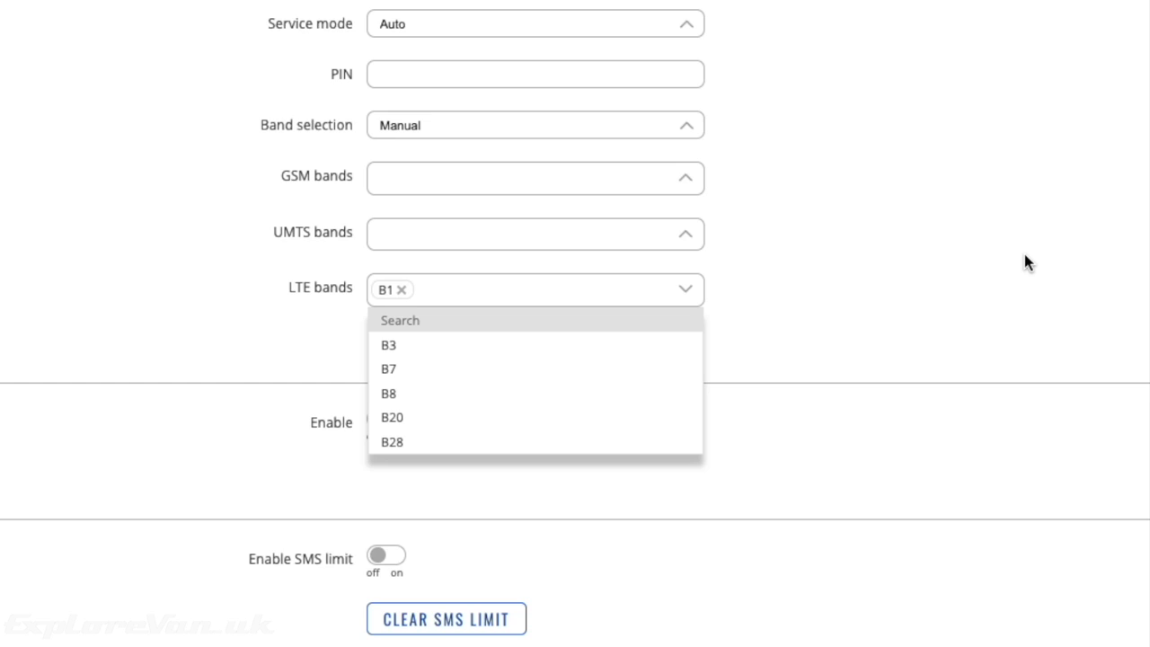
pyautogui.scroll(-3, 1063, 499)
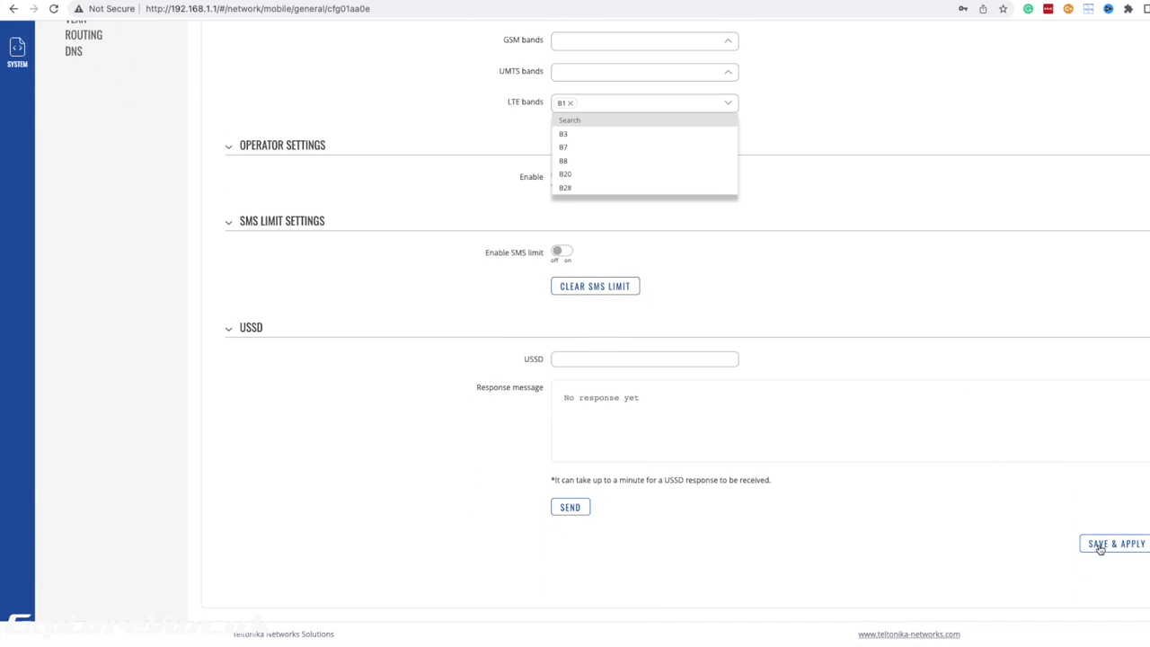
pyautogui.click(1099, 546)
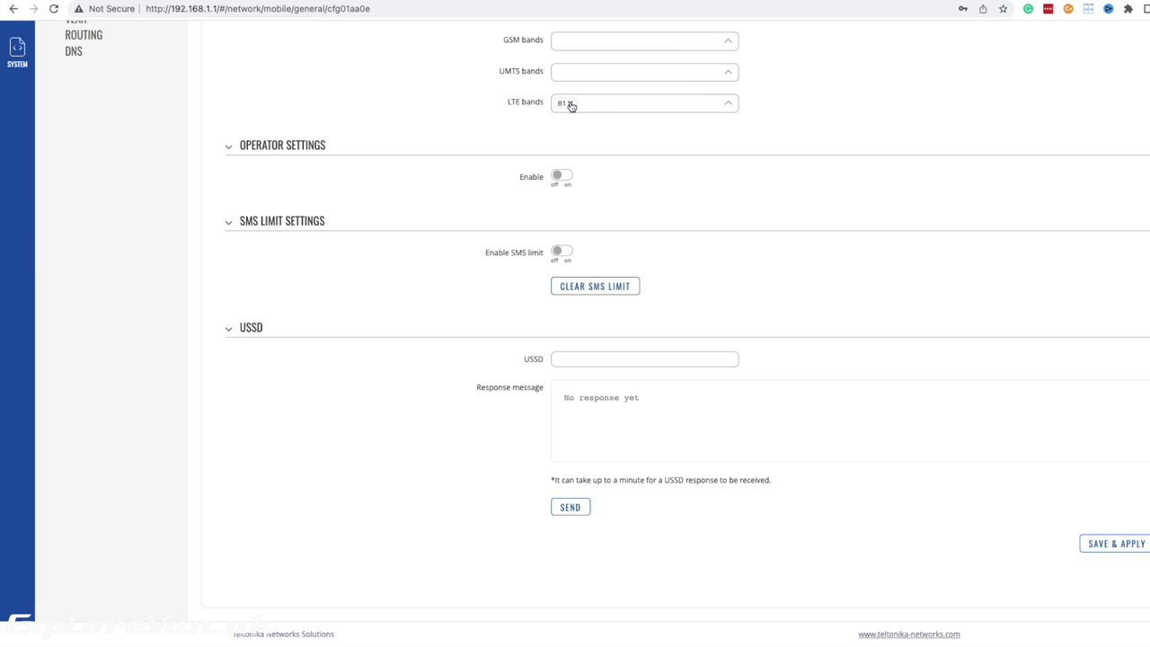
# Replace LTE band B1 with a different LTE band and apply the settings.
pyautogui.click(569, 104)
pyautogui.click(575, 186)
pyautogui.click(1100, 543)
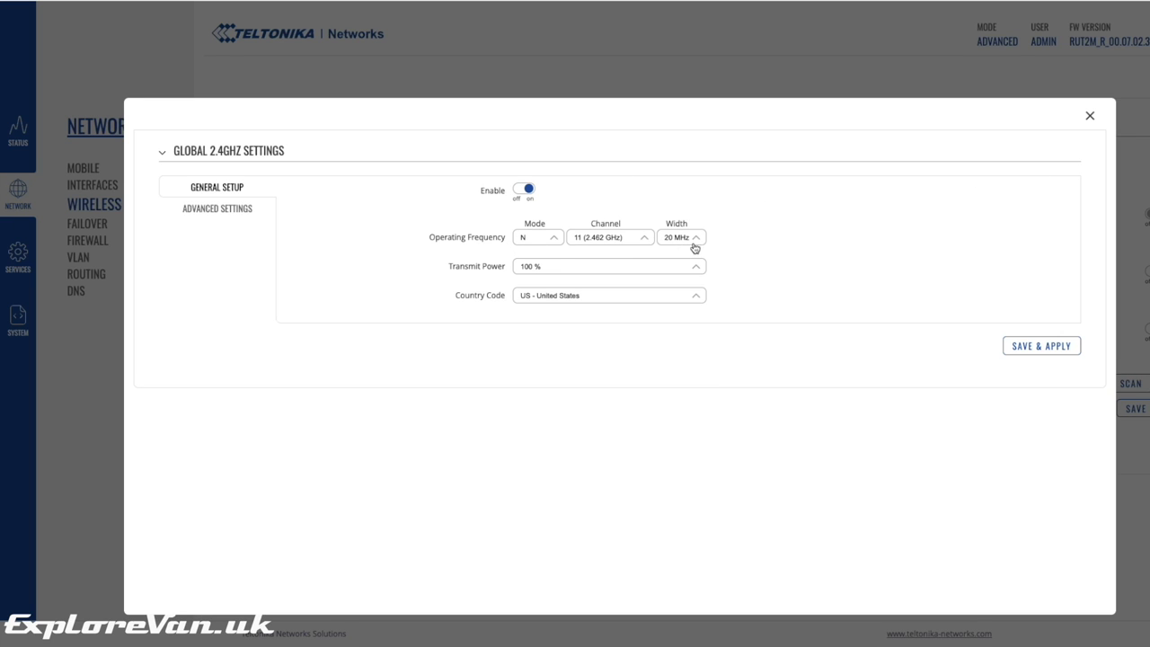
# Review the advanced options of the global 2.4 GHz wireless settings and leave the dialog without saving.
pyautogui.click(208, 209)
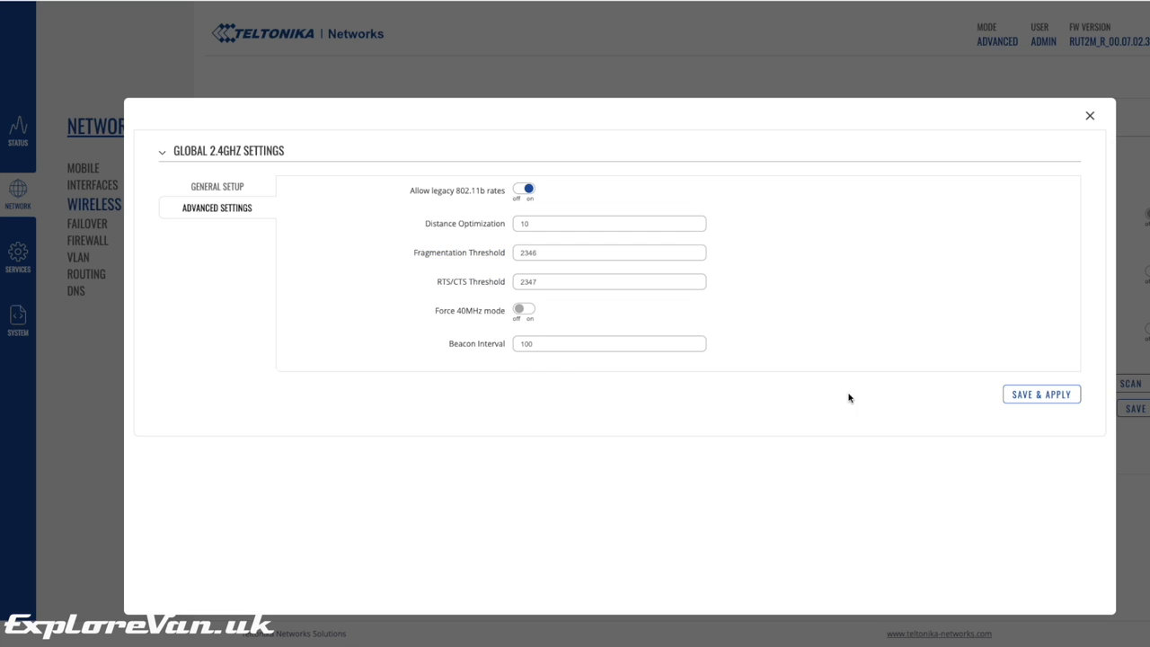
pyautogui.click(1090, 118)
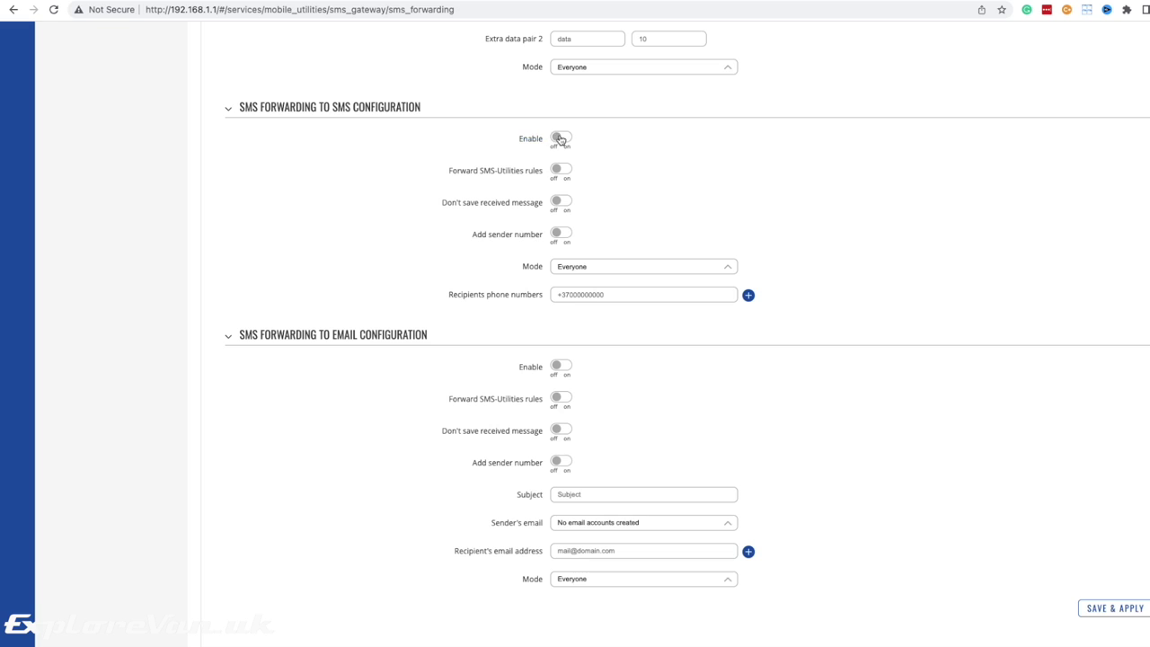
# Enable SMS forwarding to SMS with the sender number added, and set its mode to Listed numbers.
pyautogui.click(559, 138)
pyautogui.click(564, 233)
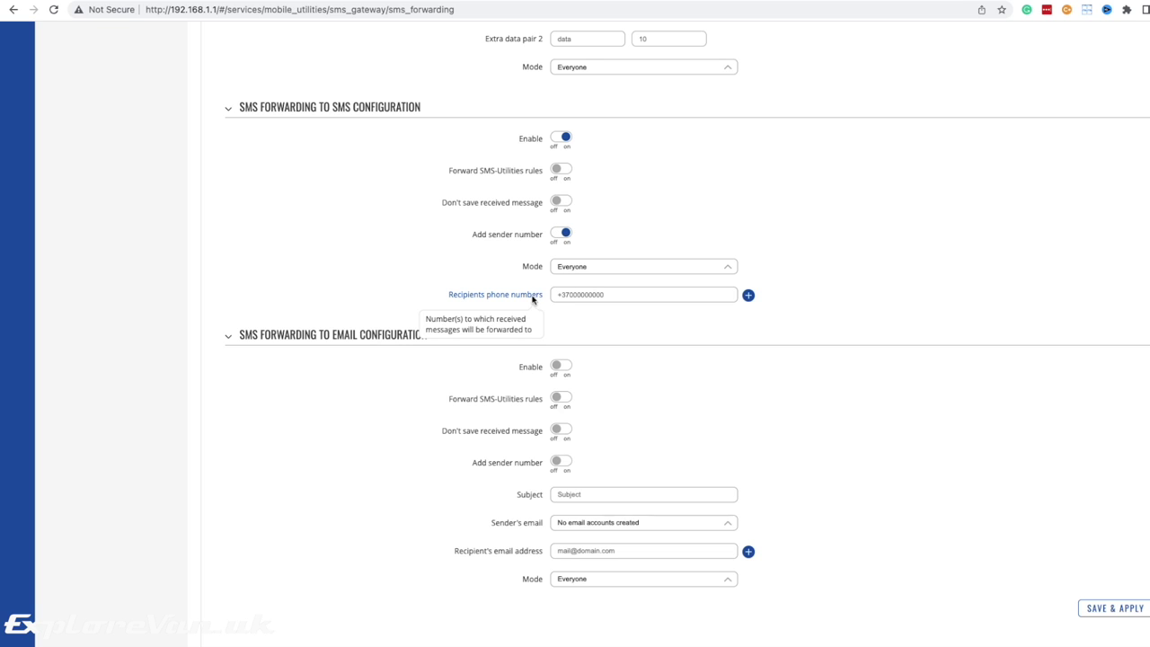
pyautogui.click(588, 268)
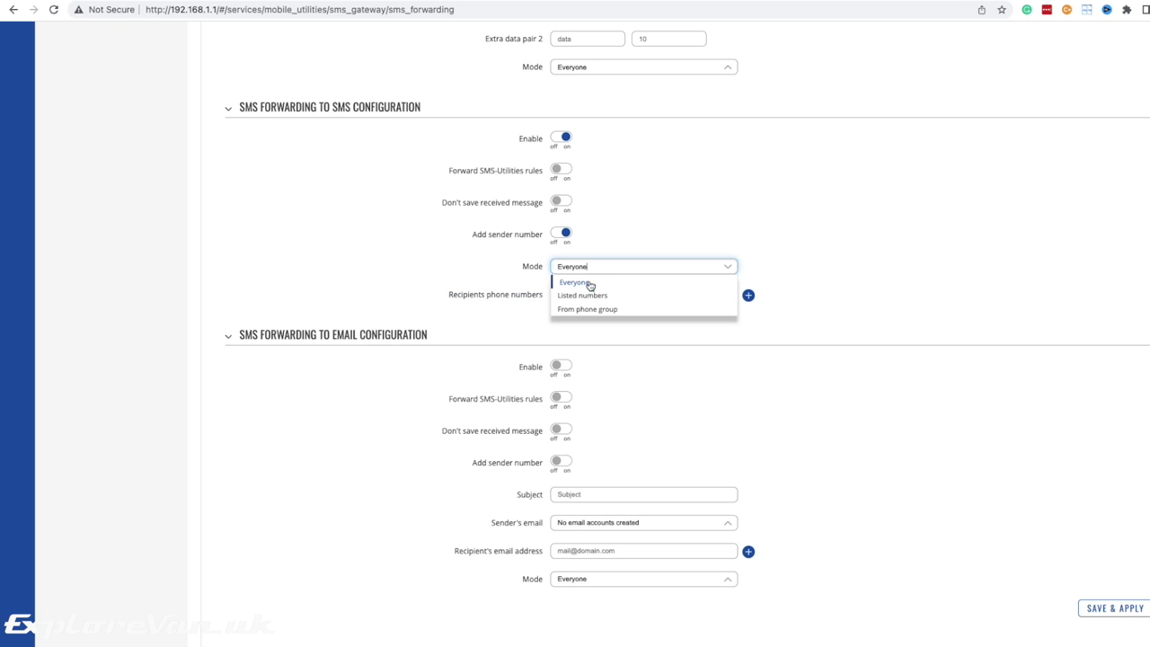
pyautogui.click(587, 296)
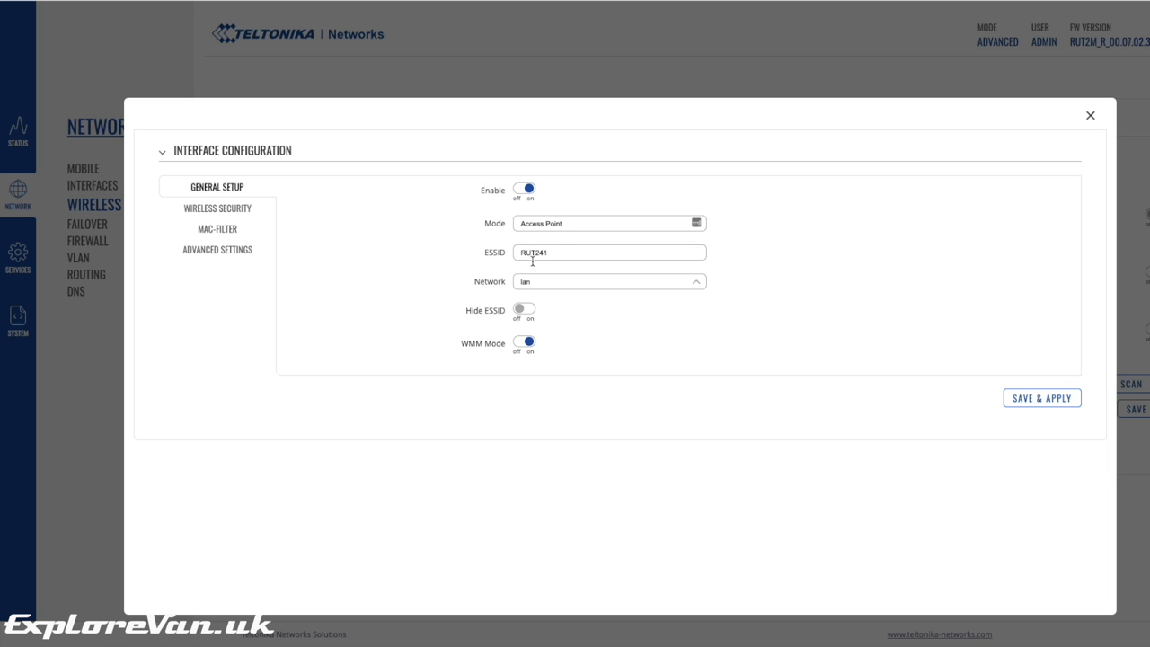
# Change the RUT241 access point's ESSID to "ExploreVan Kids" and apply the configuration.
pyautogui.doubleClick(540, 253)
pyautogui.write('ExploreVan K')
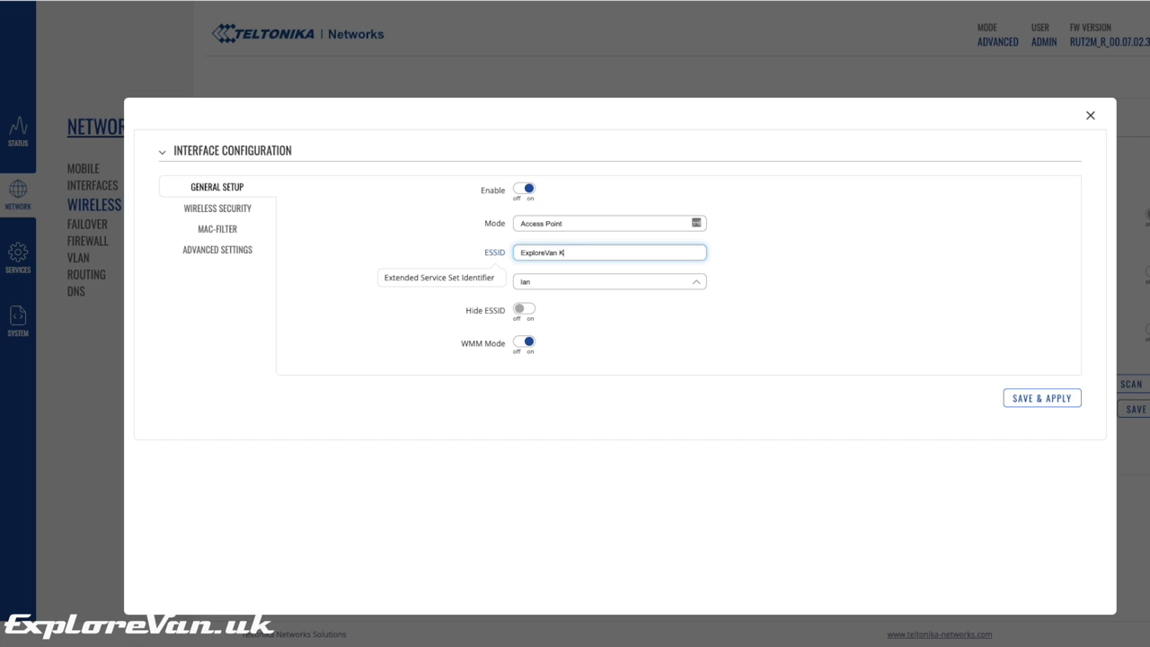
pyautogui.write('ids')
pyautogui.click(1038, 400)
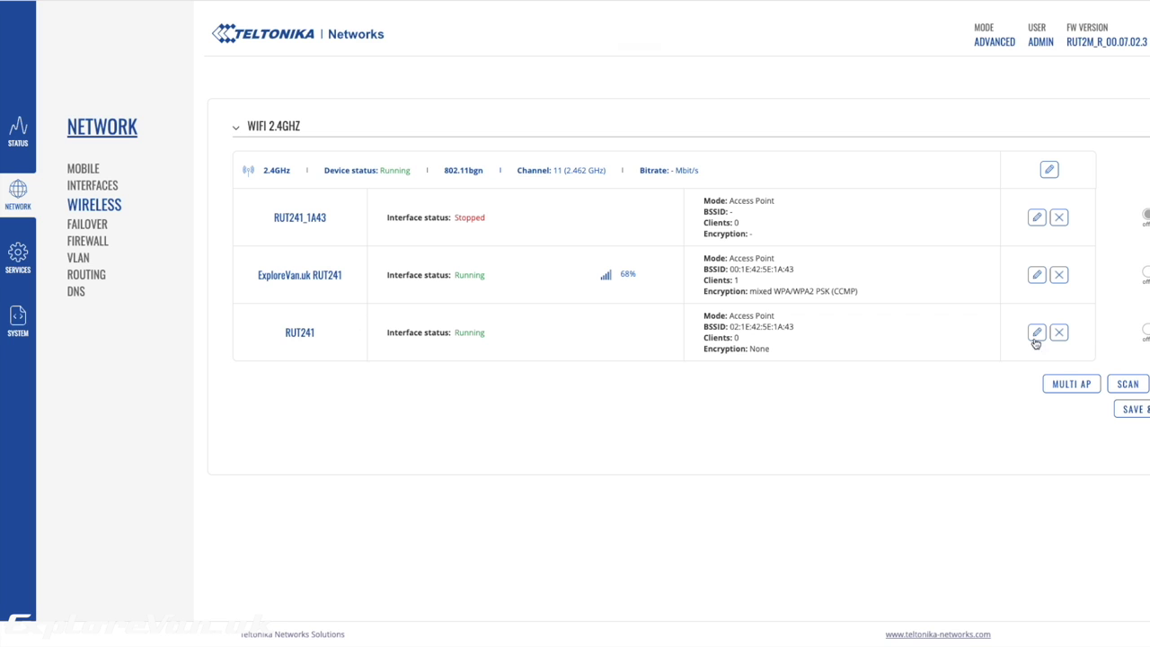
# Check the computer's available Wi-Fi networks, and reload the wireless page to reopen the newest access point's configuration.
pyautogui.click(949, 4)
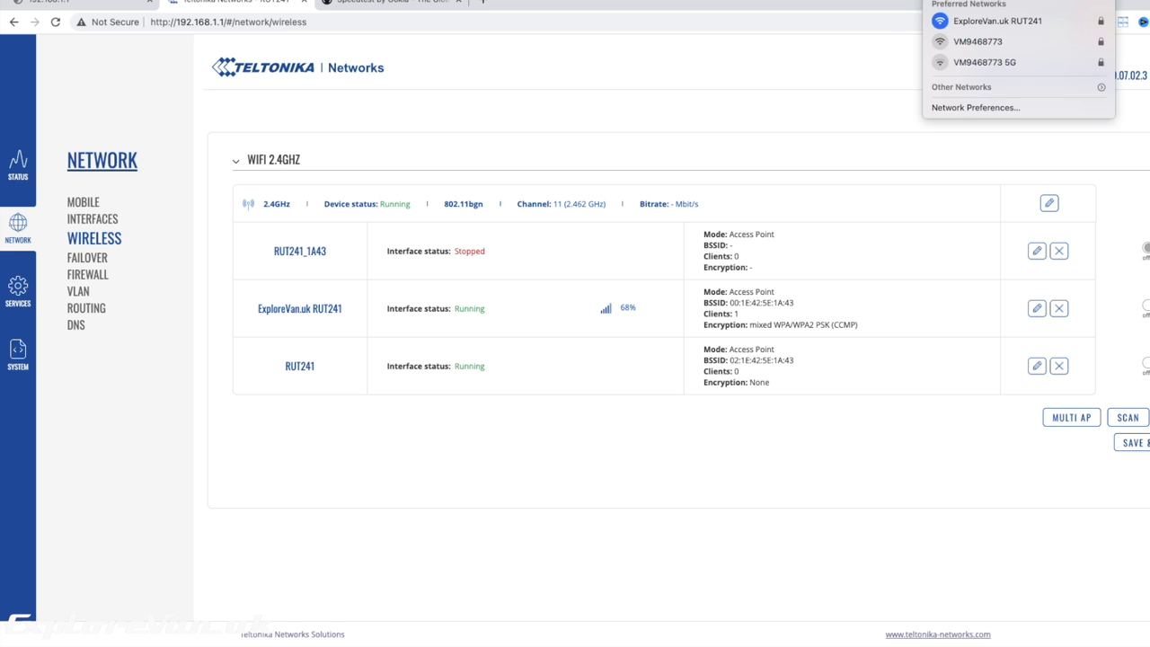
pyautogui.click(56, 20)
pyautogui.click(1040, 330)
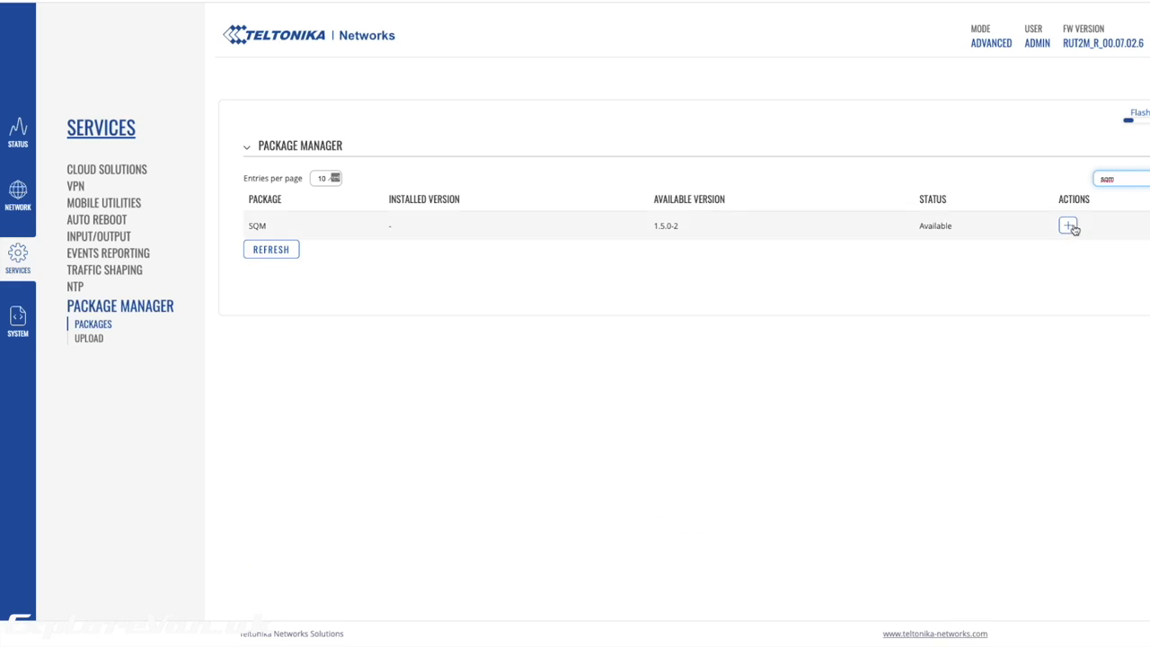
# Install the SQM package and add a new Smart Queue Management instance named Kids under traffic shaping.
pyautogui.click(1077, 225)
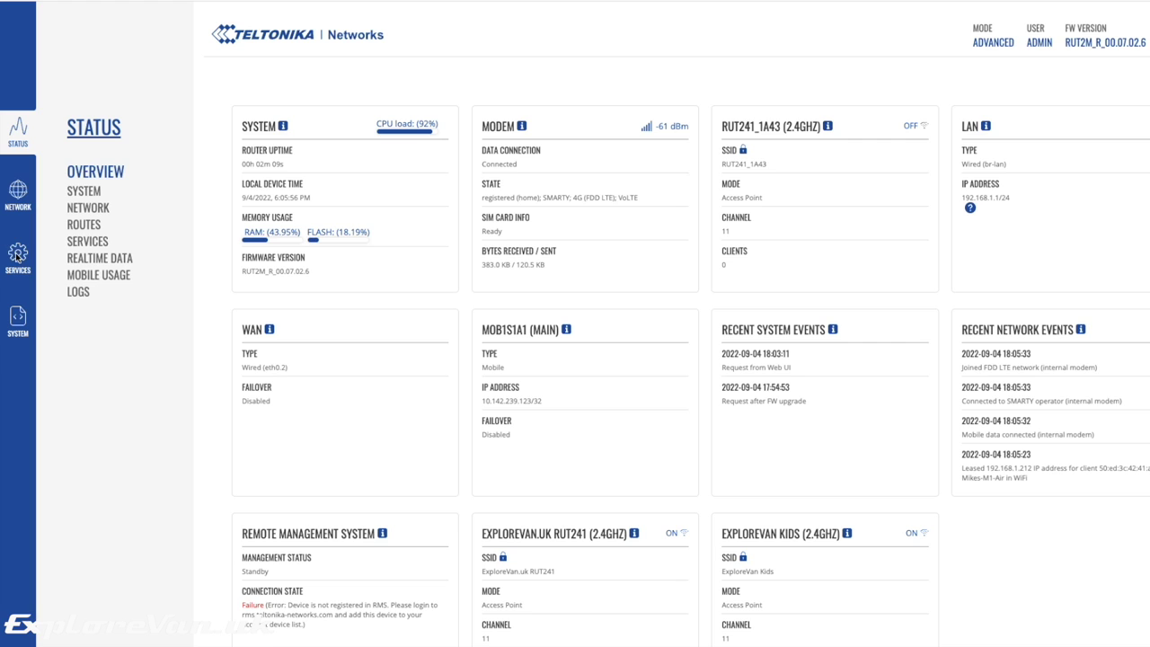
pyautogui.moveTo(18, 257)
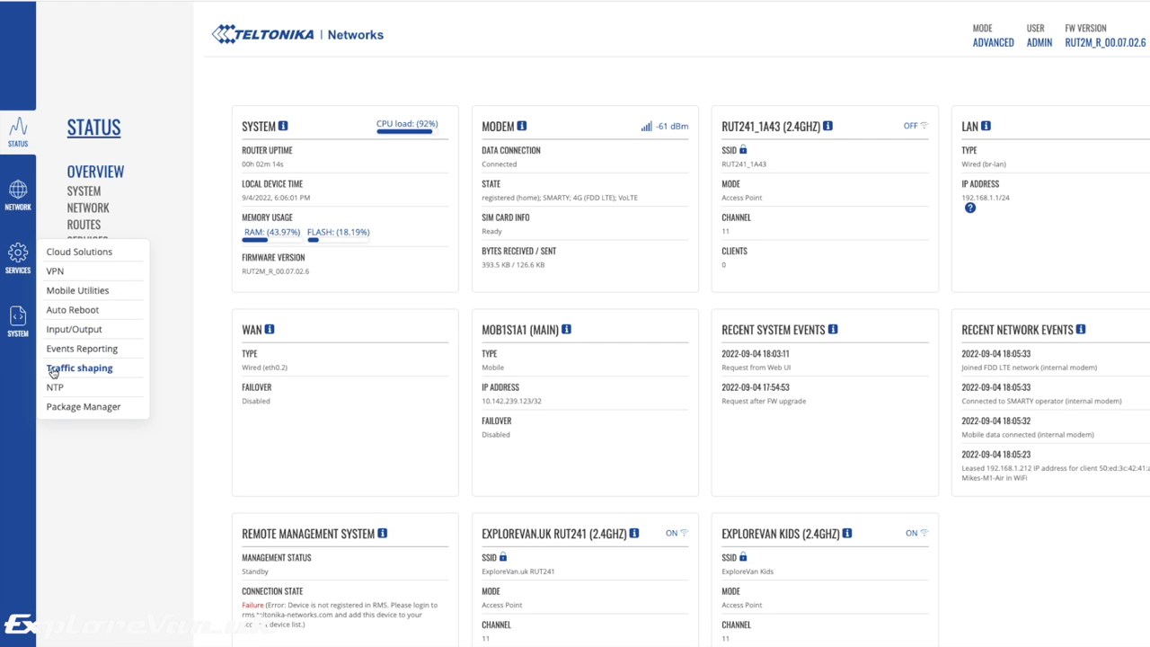
pyautogui.click(79, 368)
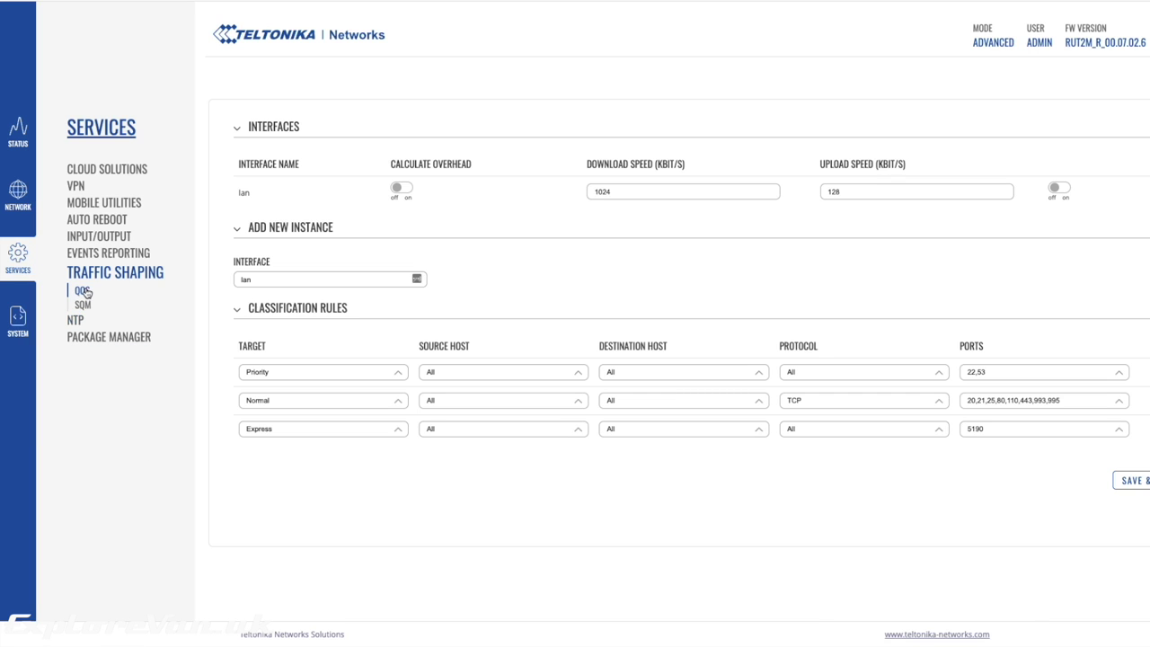
pyautogui.click(84, 305)
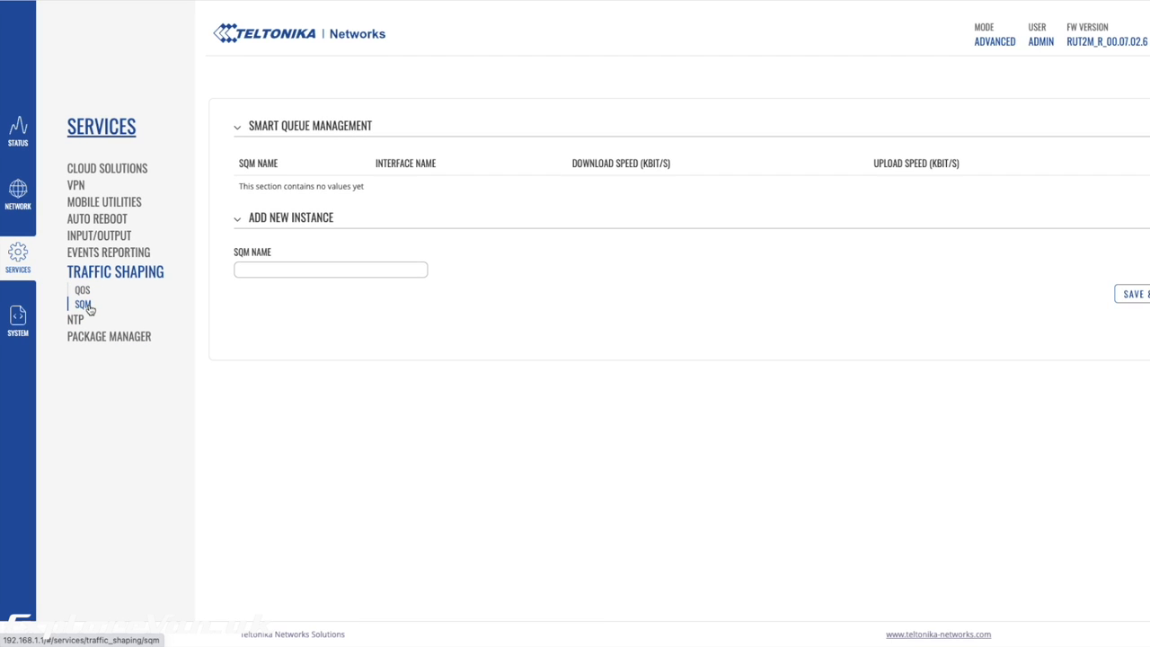
pyautogui.click(303, 273)
pyautogui.write('Ki')
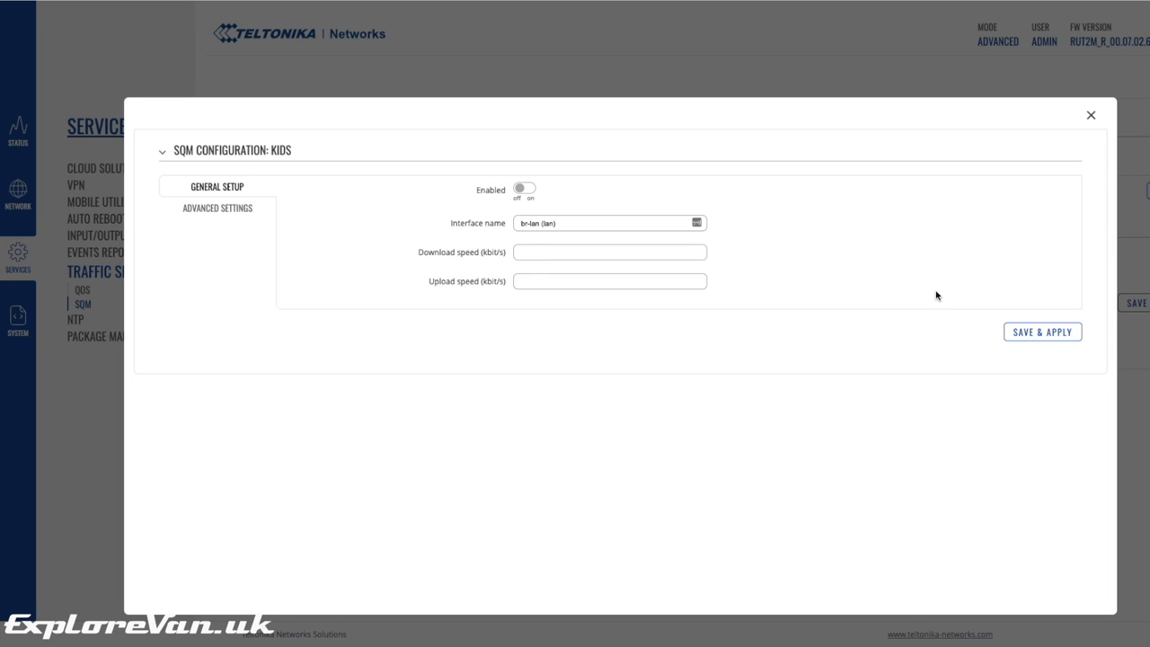
# Enable the Kids SQM instance and assign it to the wlan0-1 (ExploreVan Kids) interface.
pyautogui.click(526, 190)
pyautogui.click(576, 224)
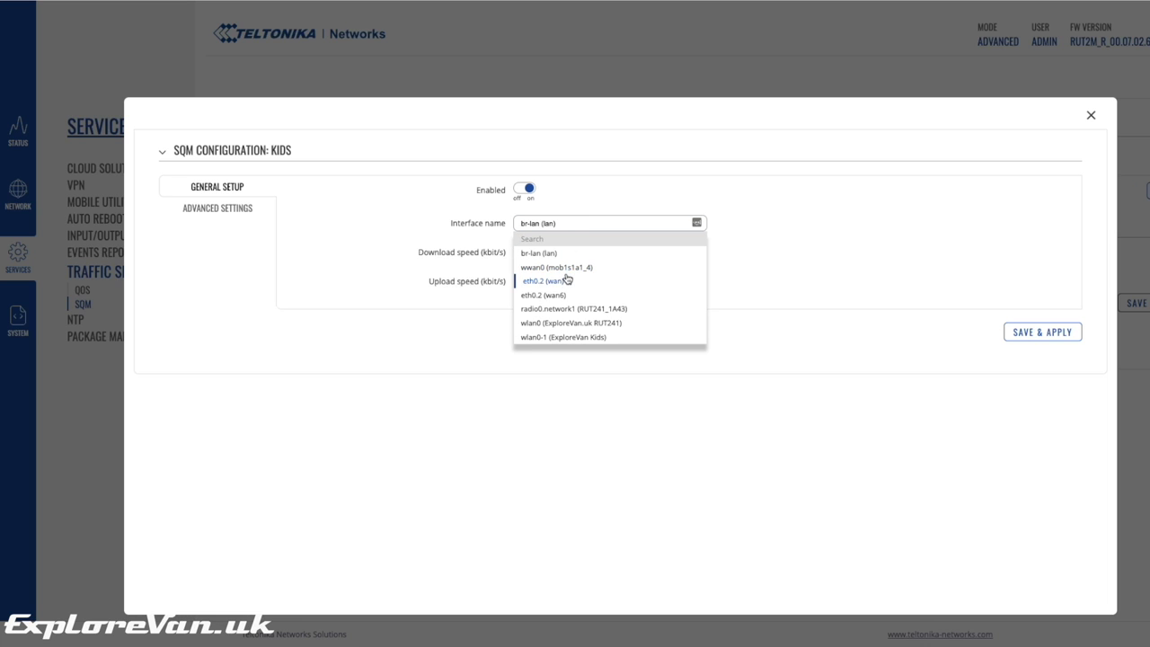
pyautogui.click(567, 337)
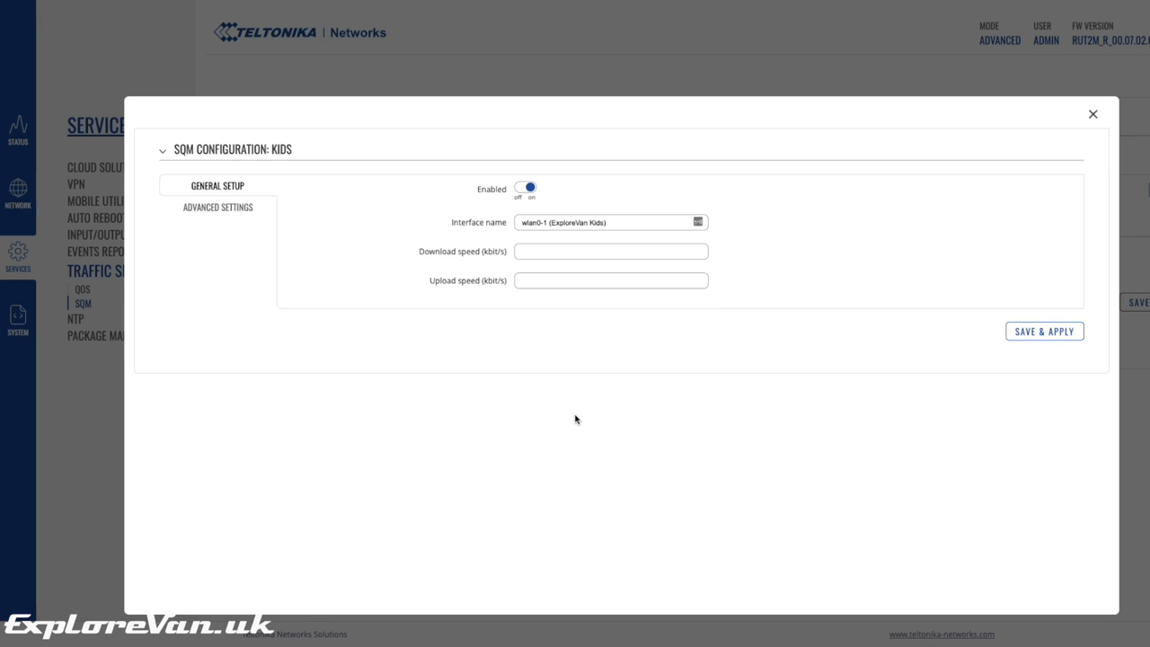
# Limit the Kids instance's download speed to 2000 kbit/s, fill in its upload speed limit, and apply the configuration.
pyautogui.click(535, 253)
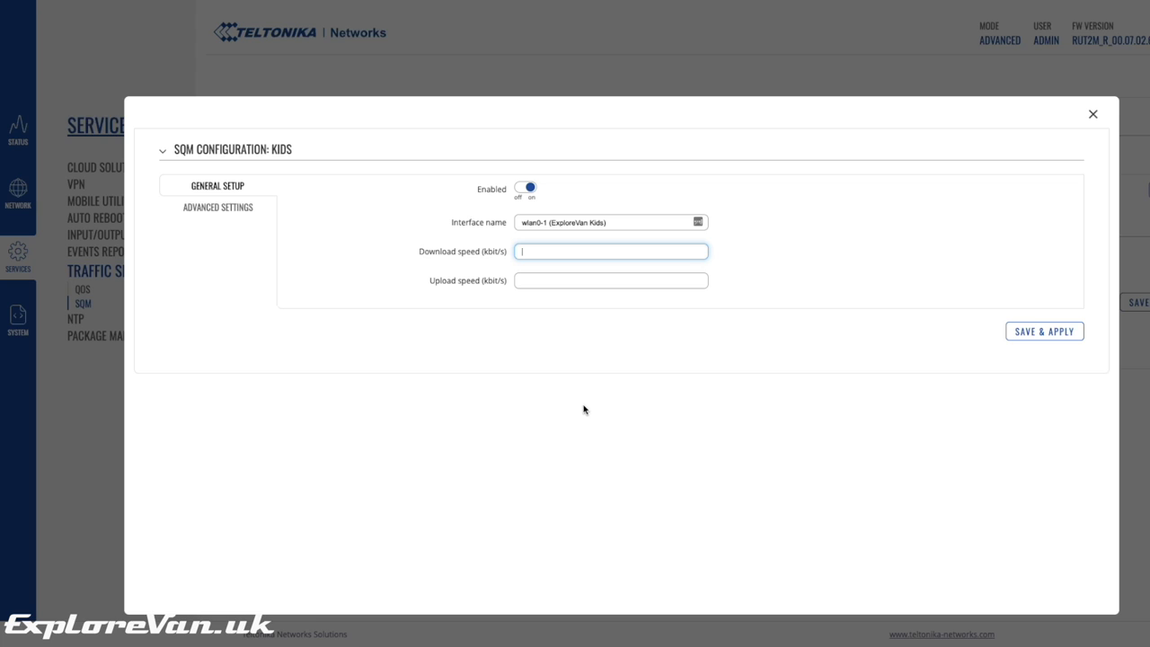
pyautogui.write('2000')
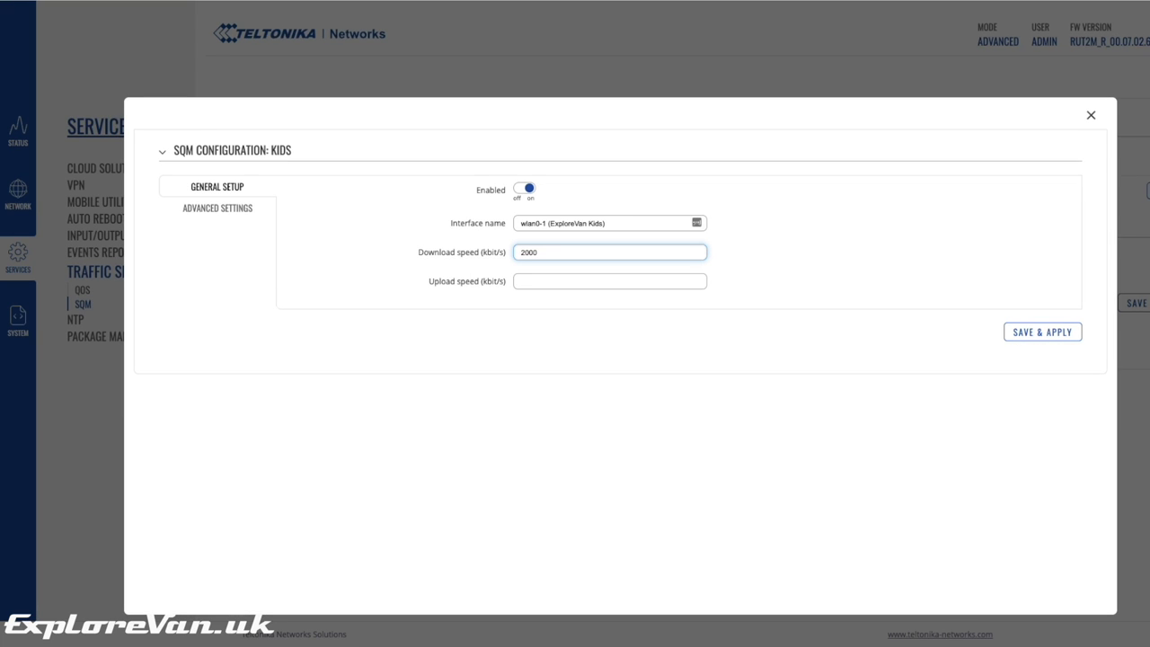
pyautogui.click(548, 281)
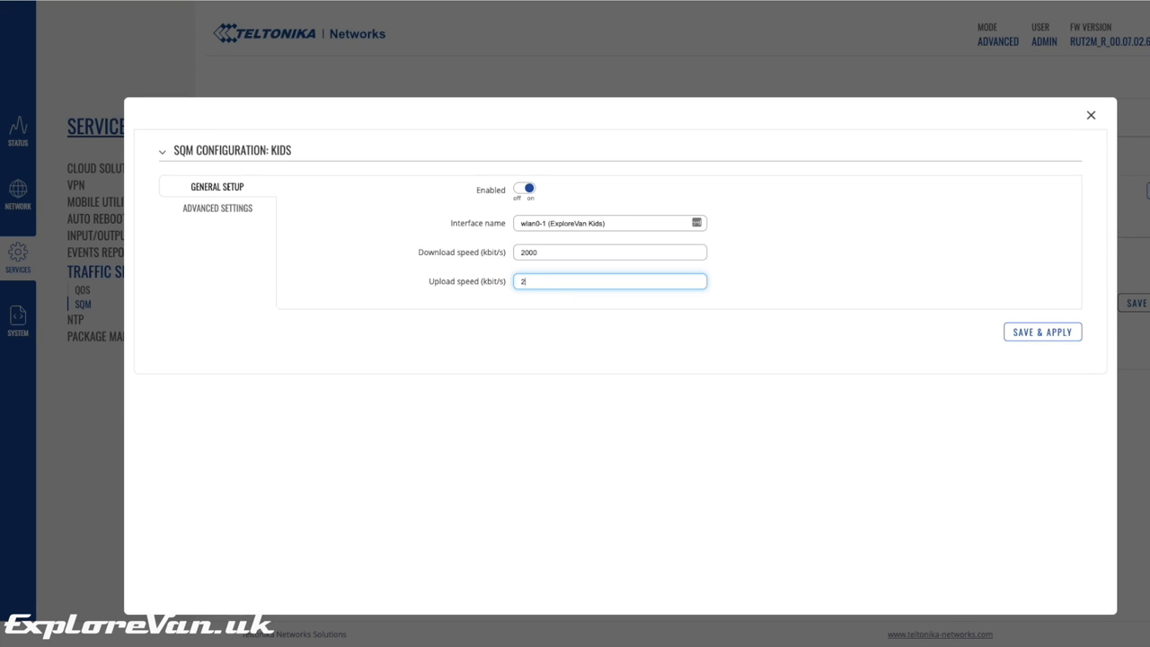
pyautogui.click(1040, 336)
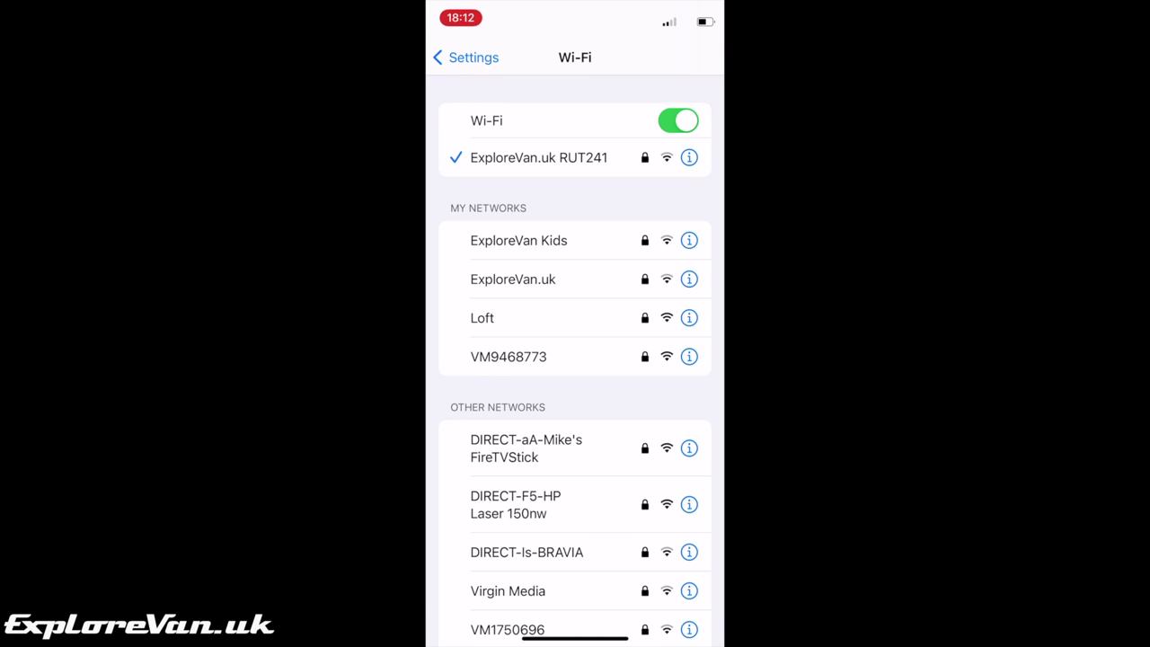
# Switch to the phone's Speedtest app and run a speed test over the ExploreVan.uk RUT241 network.
pyautogui.moveTo(575, 638); pyautogui.dragTo(575, 404)
pyautogui.moveTo(503, 360); pyautogui.dragTo(701, 359)
pyautogui.click(575, 270)
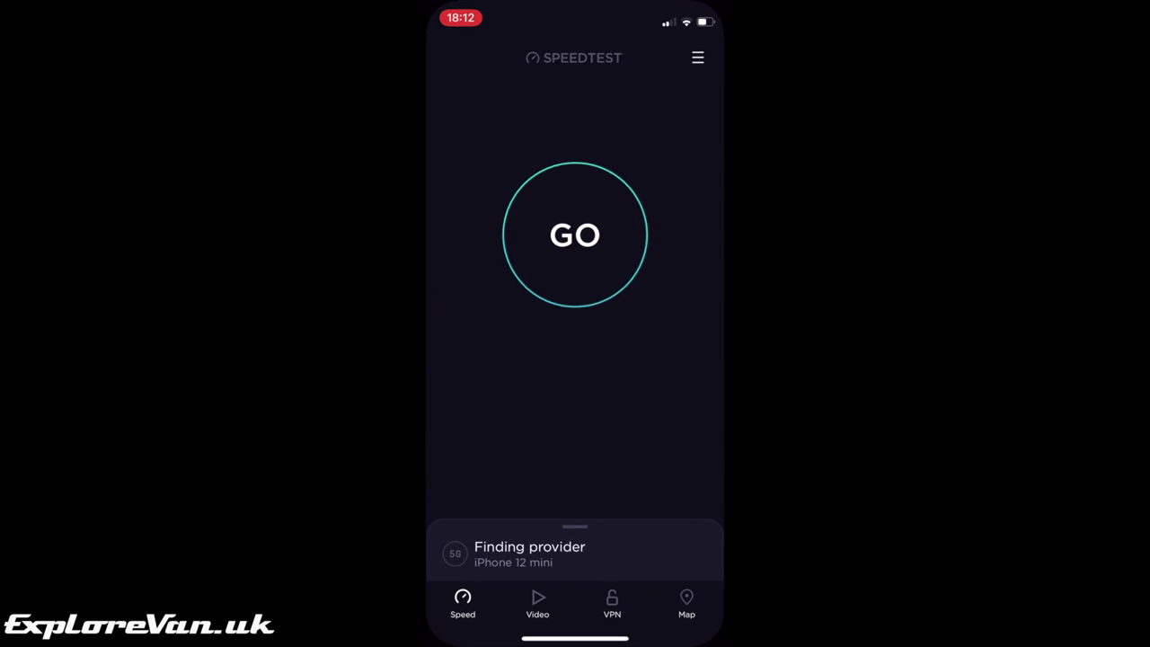
pyautogui.click(575, 235)
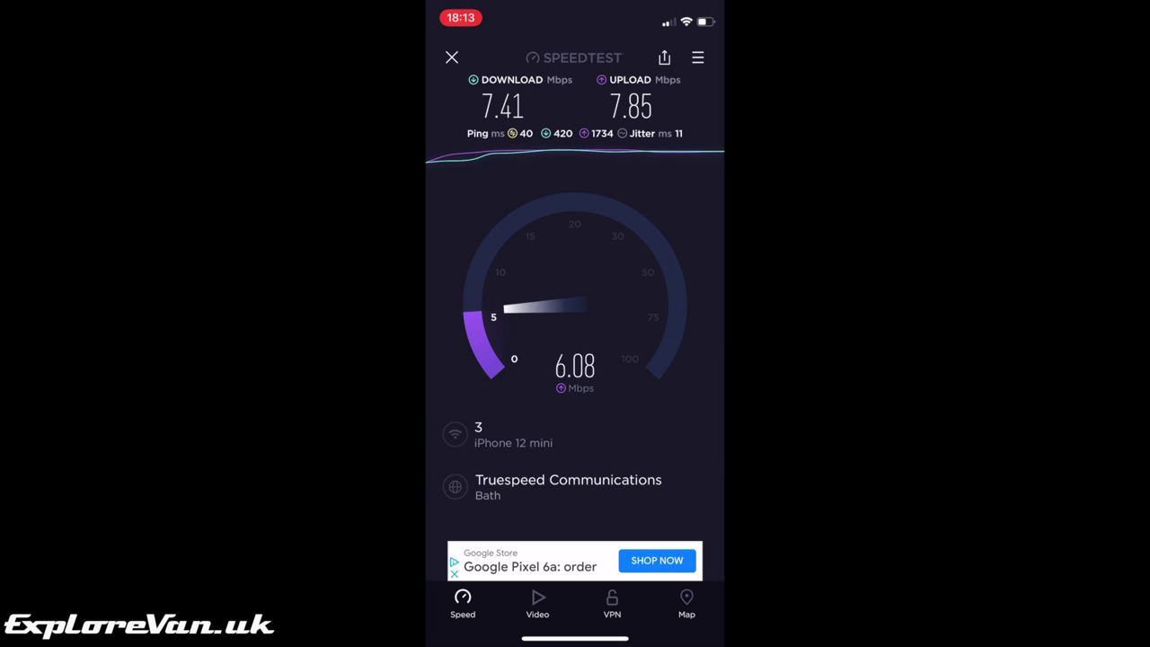
# Return to the phone's Wi-Fi settings and join the ExploreVan Kids network.
pyautogui.moveTo(575, 639); pyautogui.dragTo(575, 405)
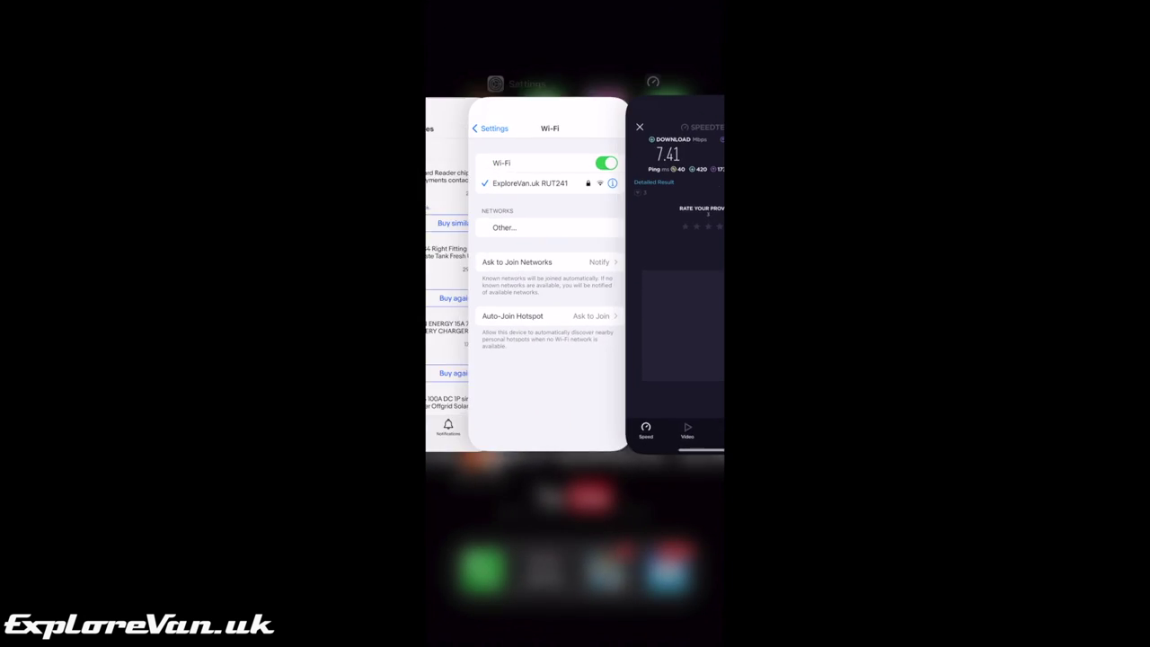
pyautogui.click(552, 309)
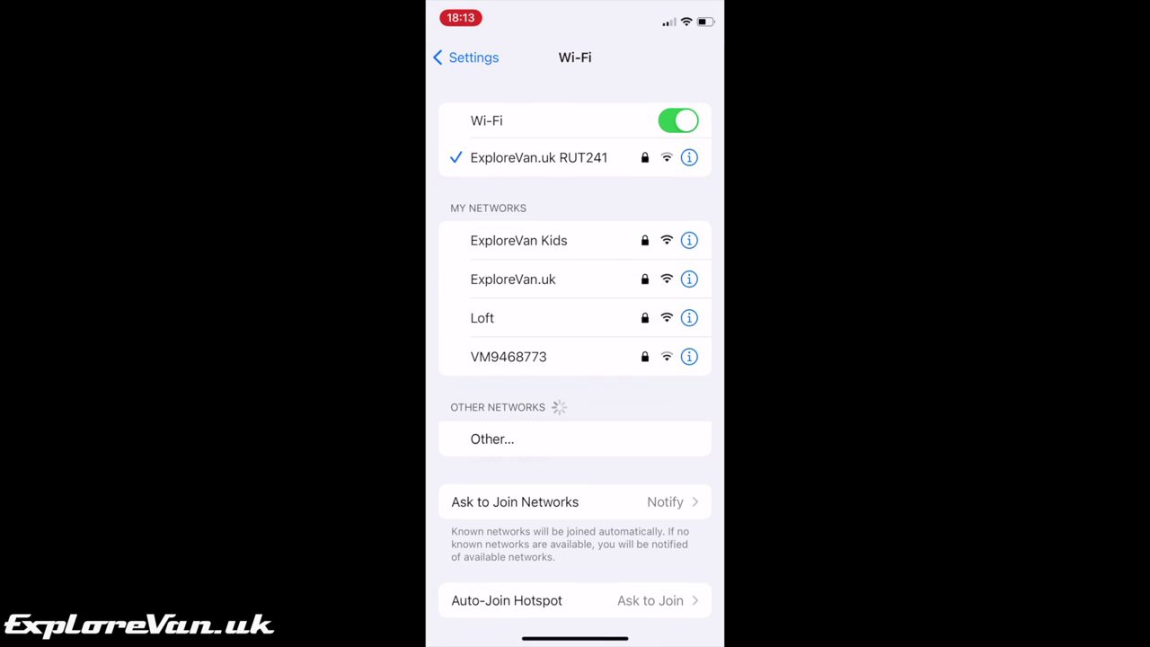
pyautogui.click(518, 236)
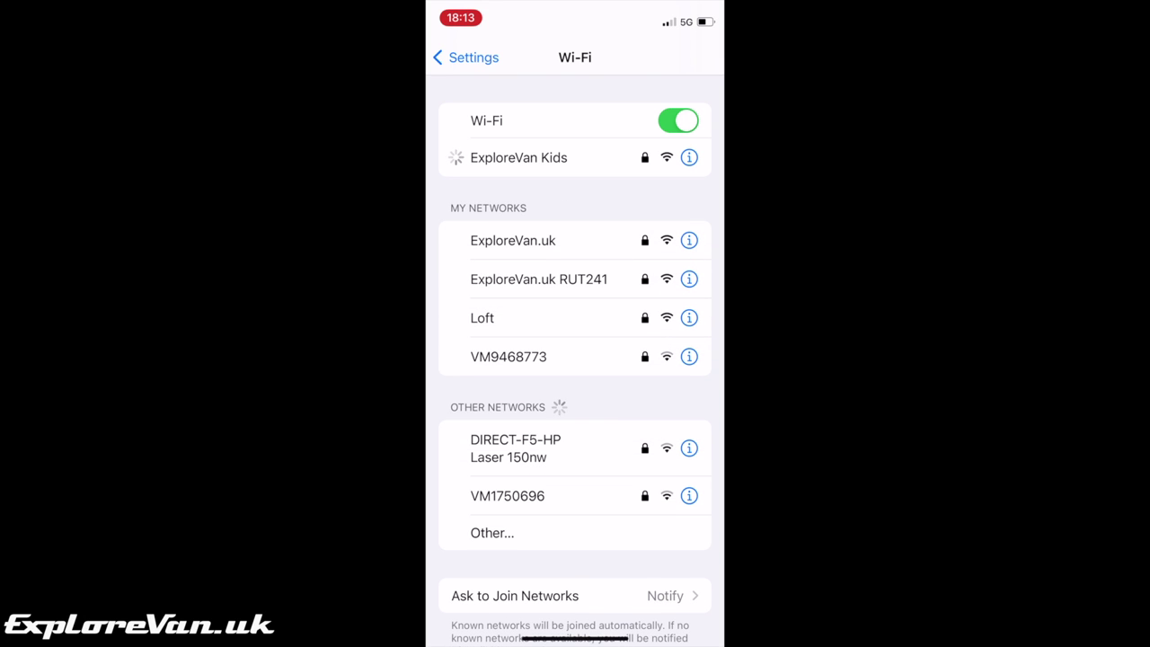
# Switch from the Wi-Fi settings back to the phone's Speedtest app.
pyautogui.moveTo(576, 638); pyautogui.dragTo(575, 404)
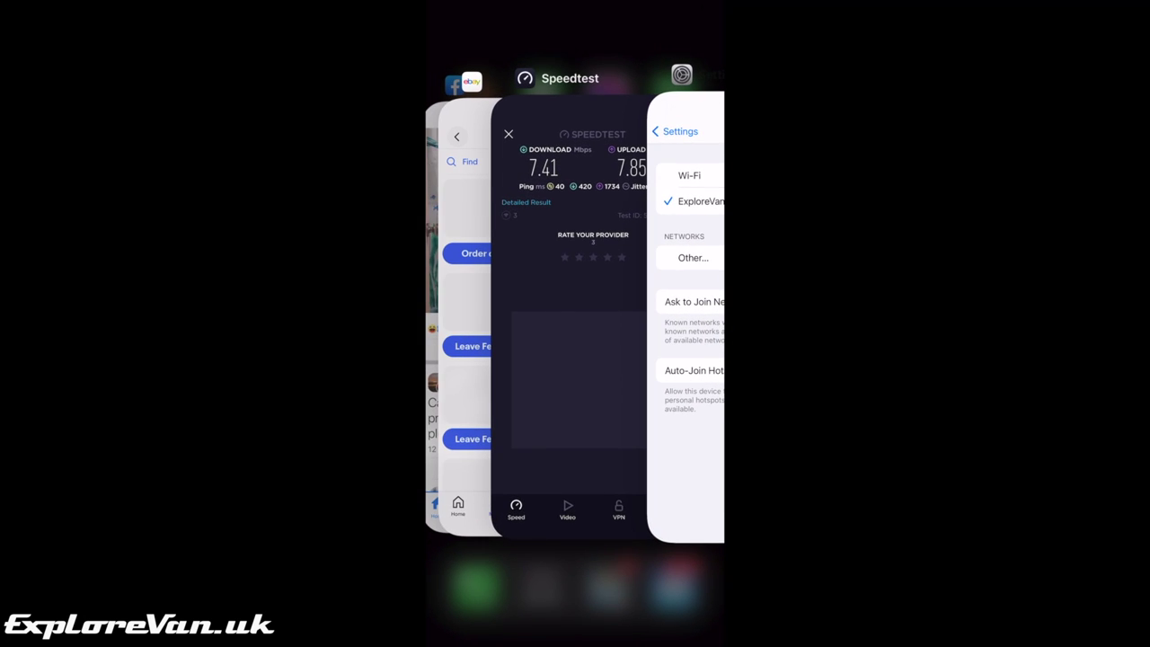